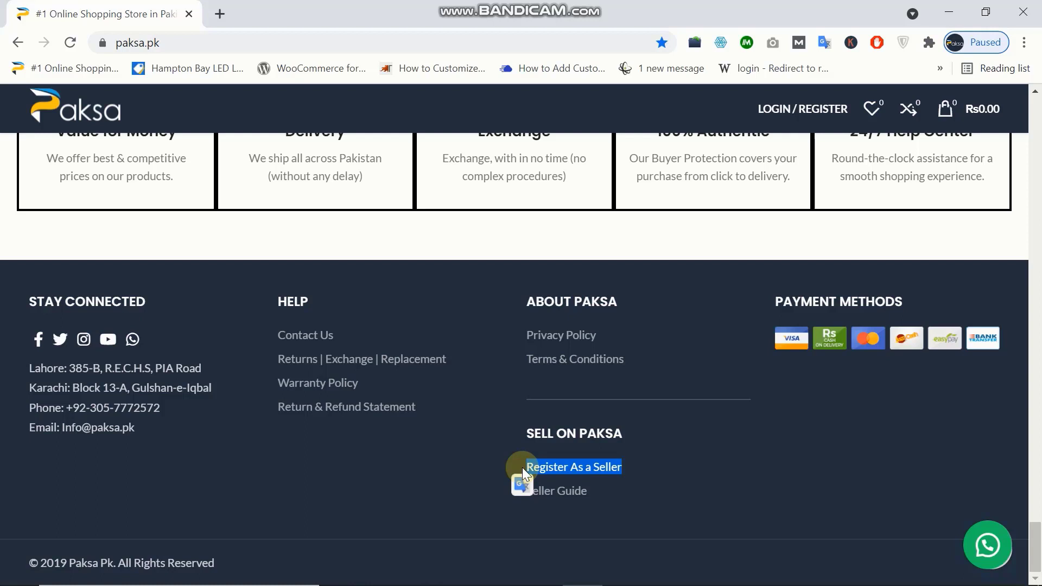
# - Open the 'Register As a Seller' page from the homepage footer's Sell on Paksa links
pyautogui.click(675, 465)
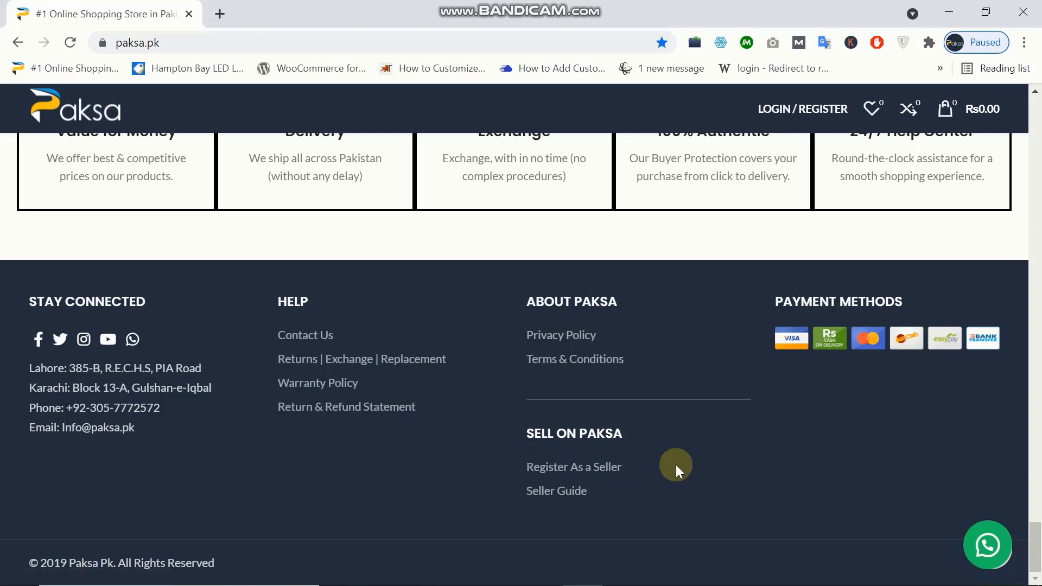
pyautogui.click(594, 469)
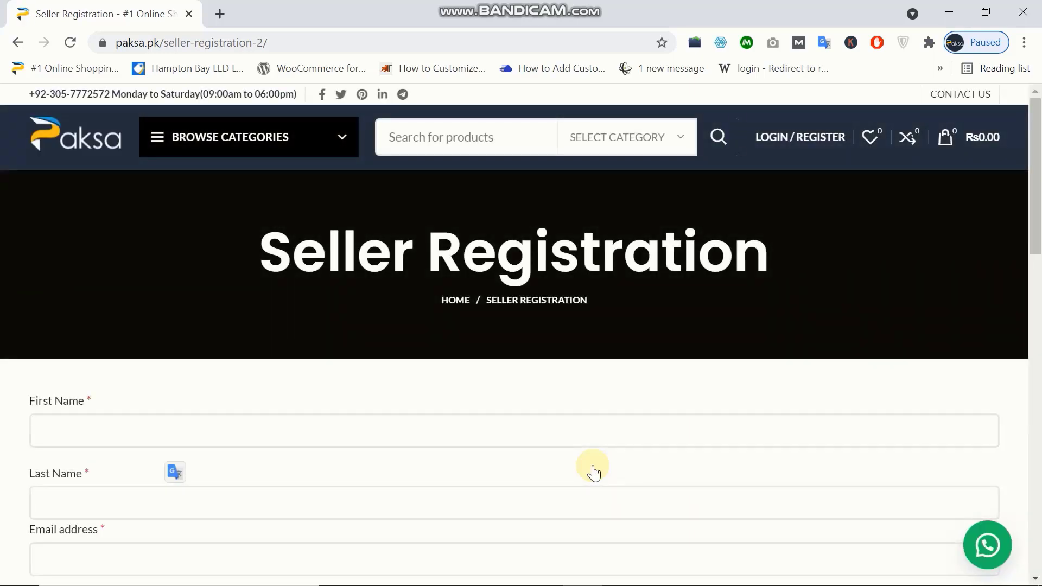
pyautogui.scroll(-2, 275, 367)
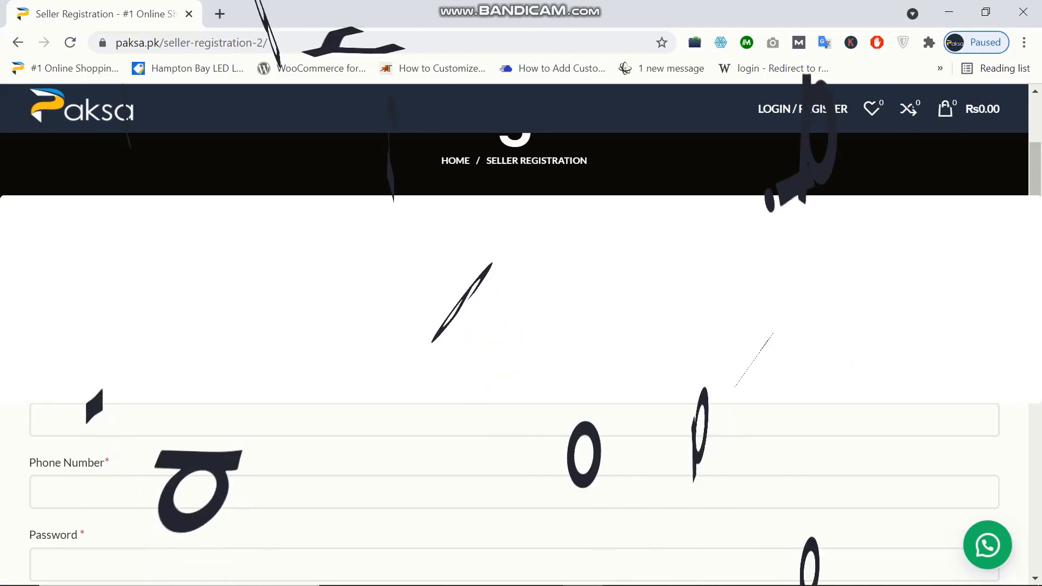
pyautogui.scroll(-1, 196, 289)
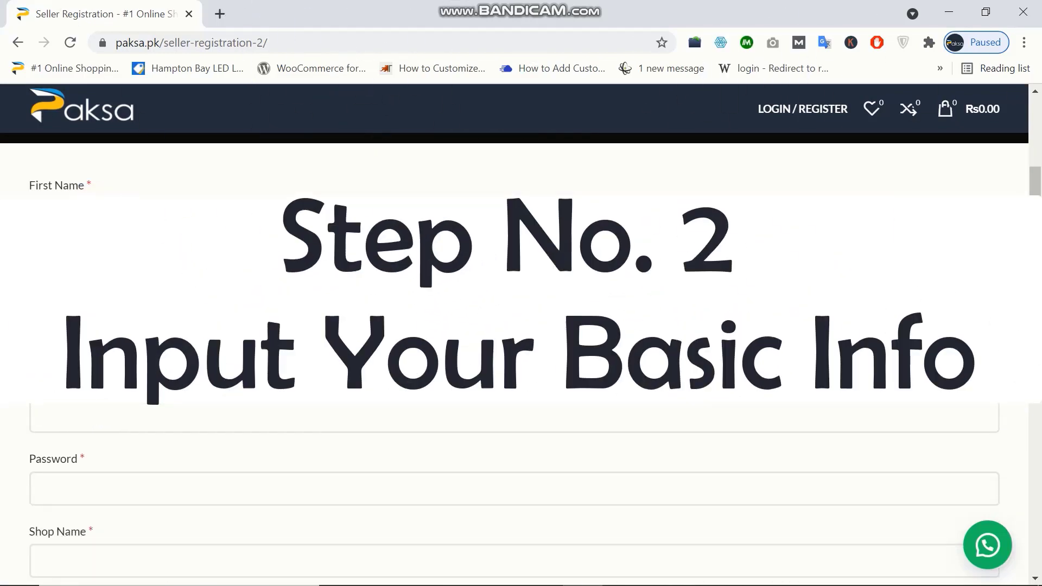
pyautogui.scroll(-5, 521, 325)
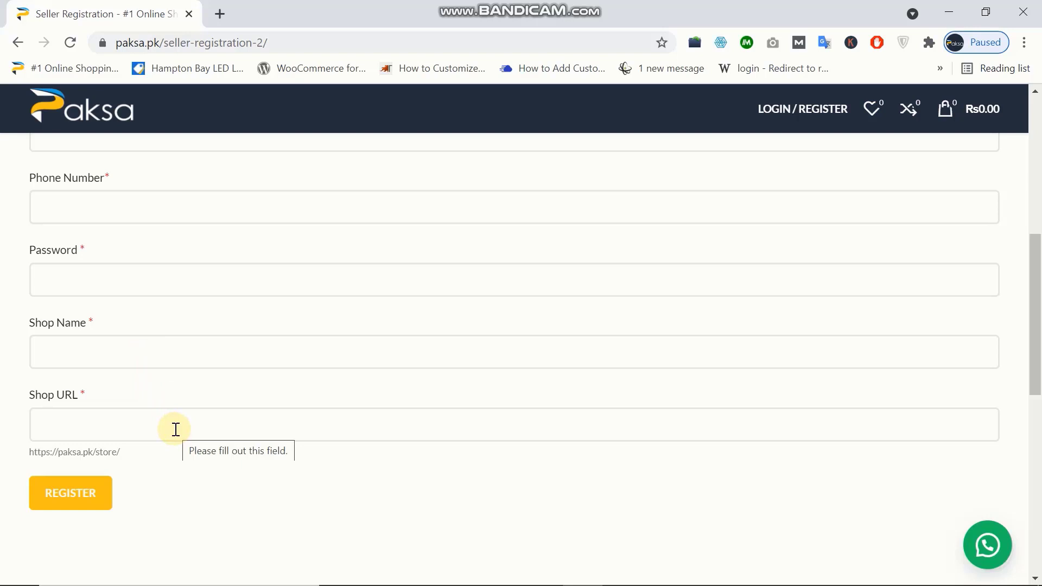
pyautogui.scroll(10, 176, 429)
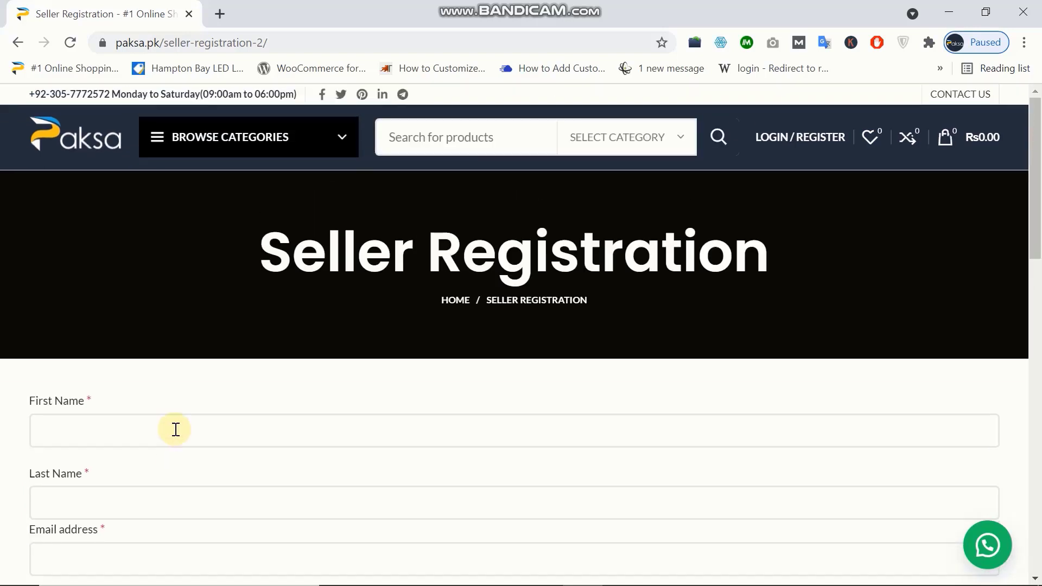
# - Enter the seller's first name and last name on the registration form
pyautogui.click(189, 426)
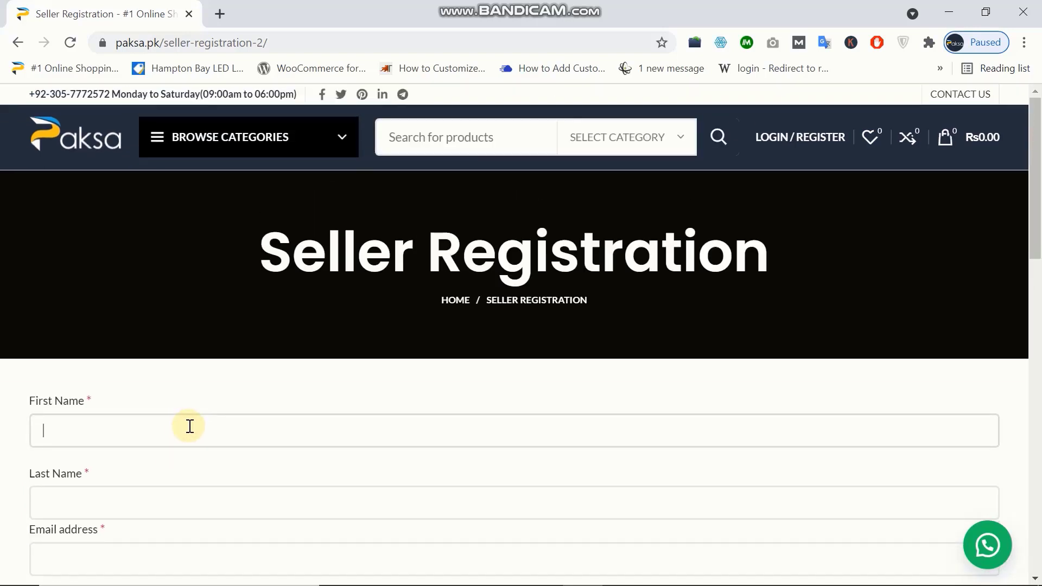
pyautogui.scroll(-1, 189, 426)
pyautogui.write('M')
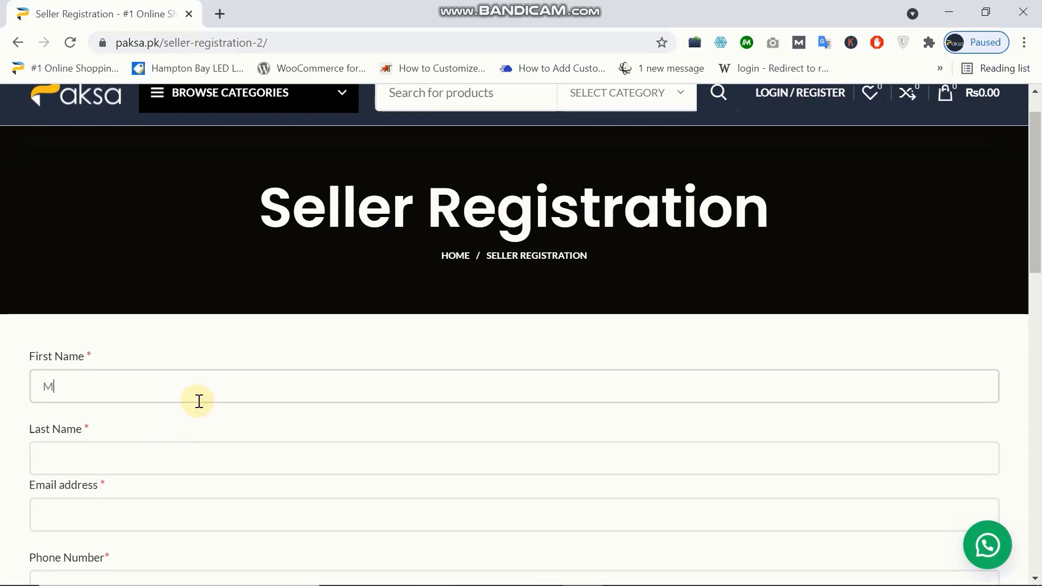
pyautogui.press('BackSpace')
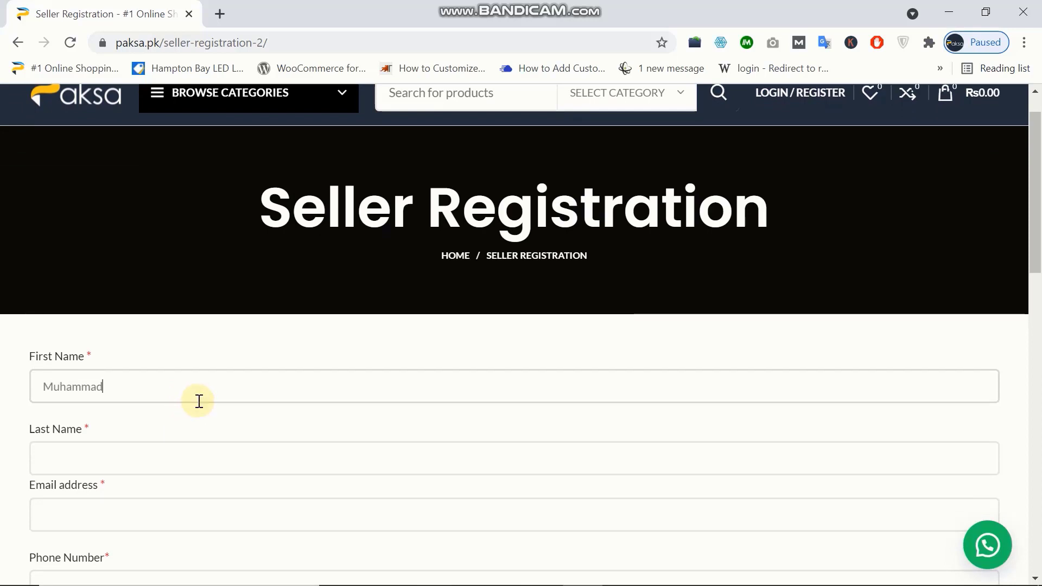
pyautogui.click(181, 454)
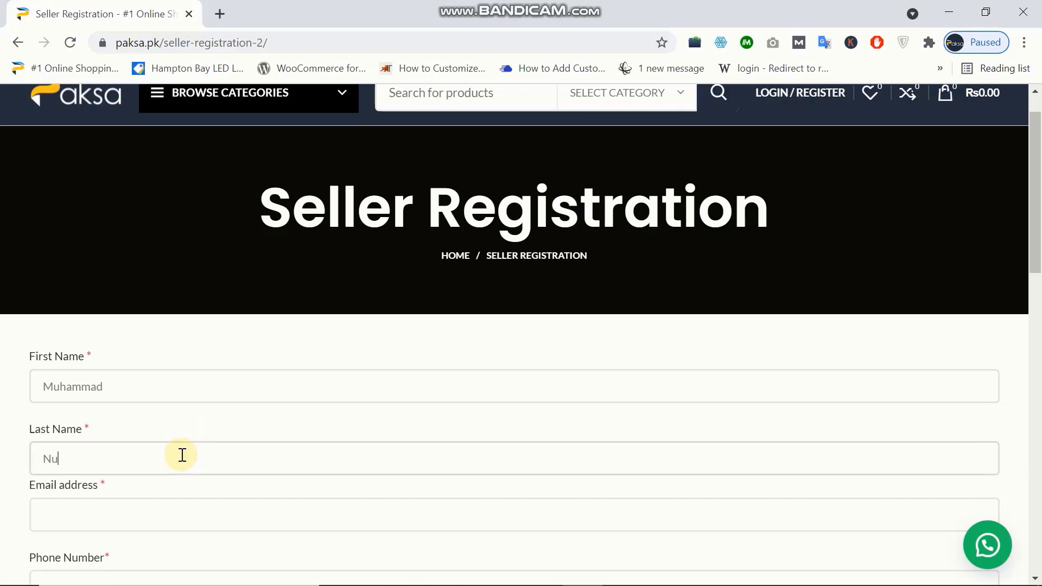
# - Enter the seller's e-mail address, correcting its domain, then go to the Phone Number field
pyautogui.click(180, 521)
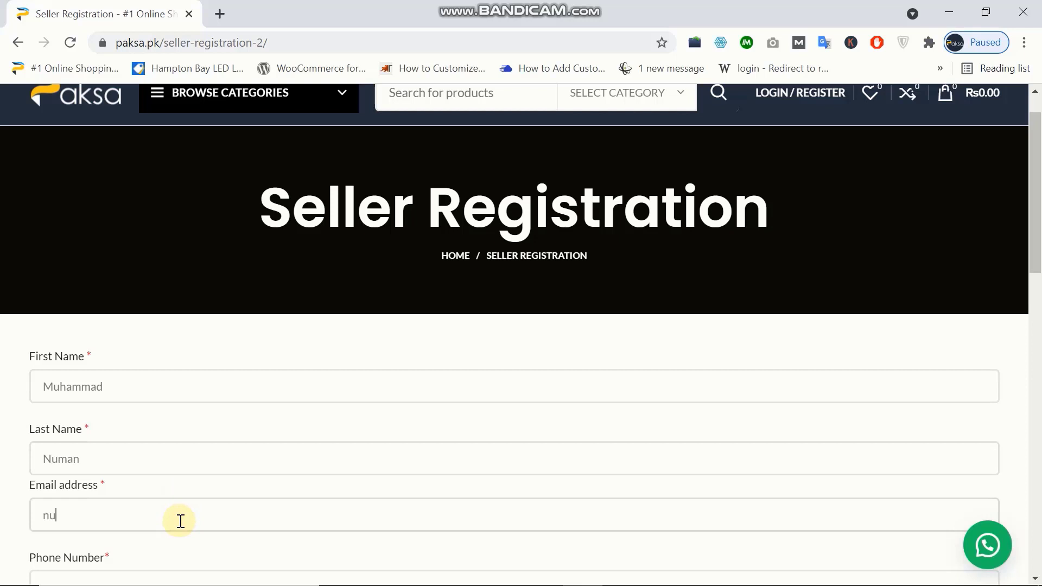
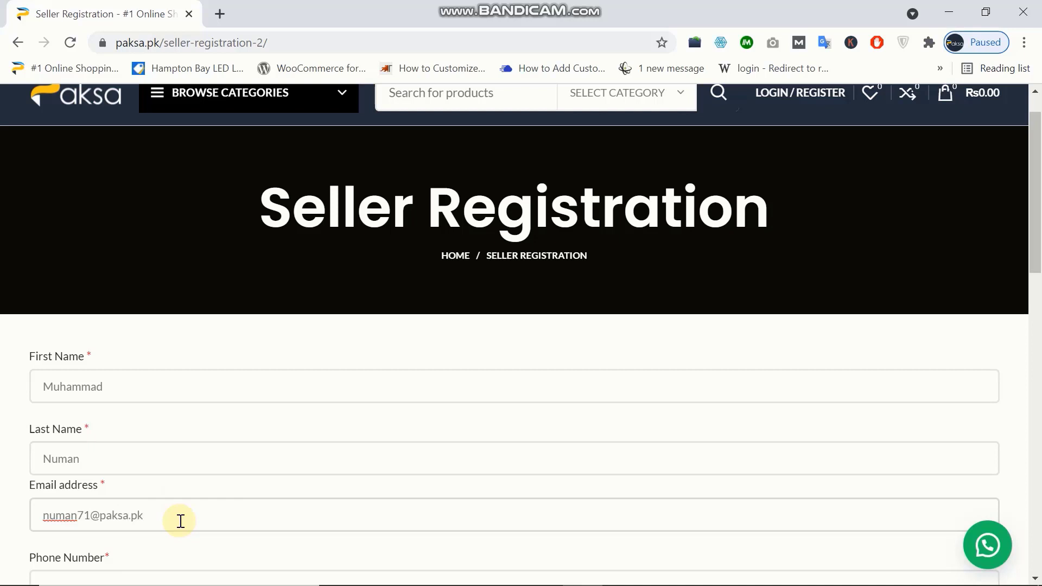
pyautogui.scroll(-4, 179, 521)
pyautogui.click(141, 351)
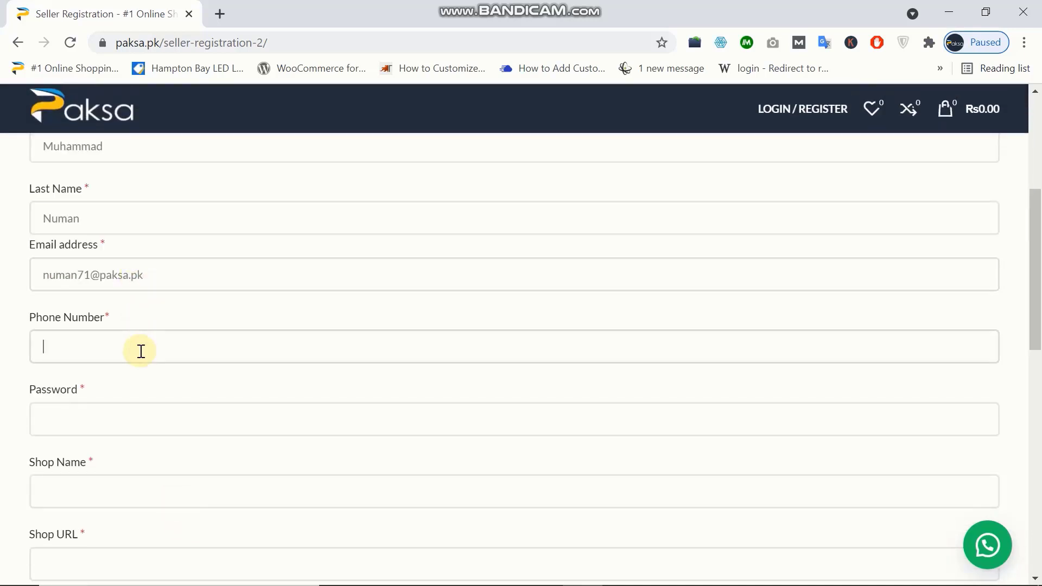
# - Fill in the seller's phone number, the account password and the store's shop name
pyautogui.write('123456789')
pyautogui.click(127, 434)
pyautogui.write('1')
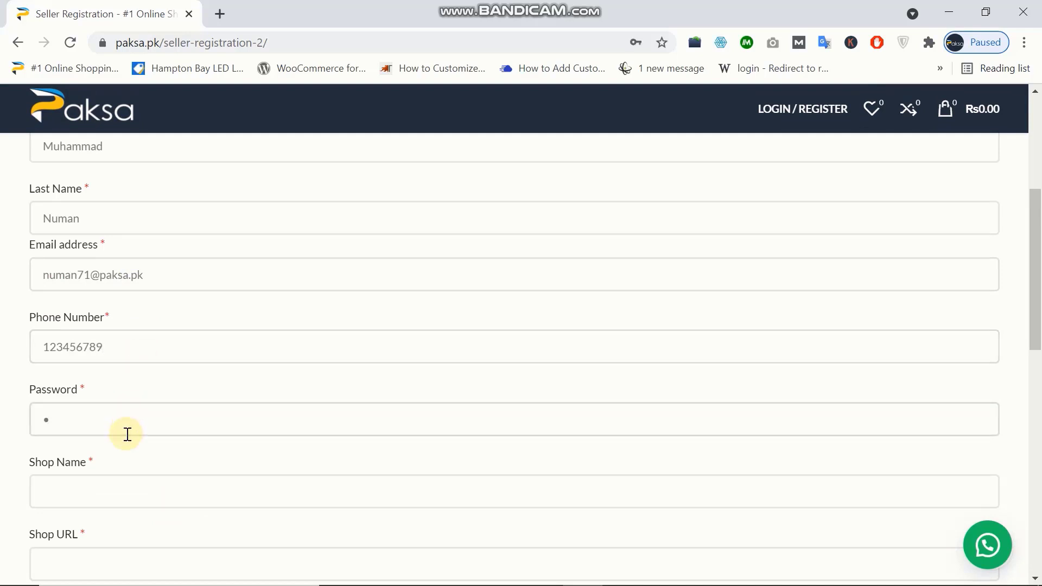
pyautogui.write('234567890')
pyautogui.click(132, 489)
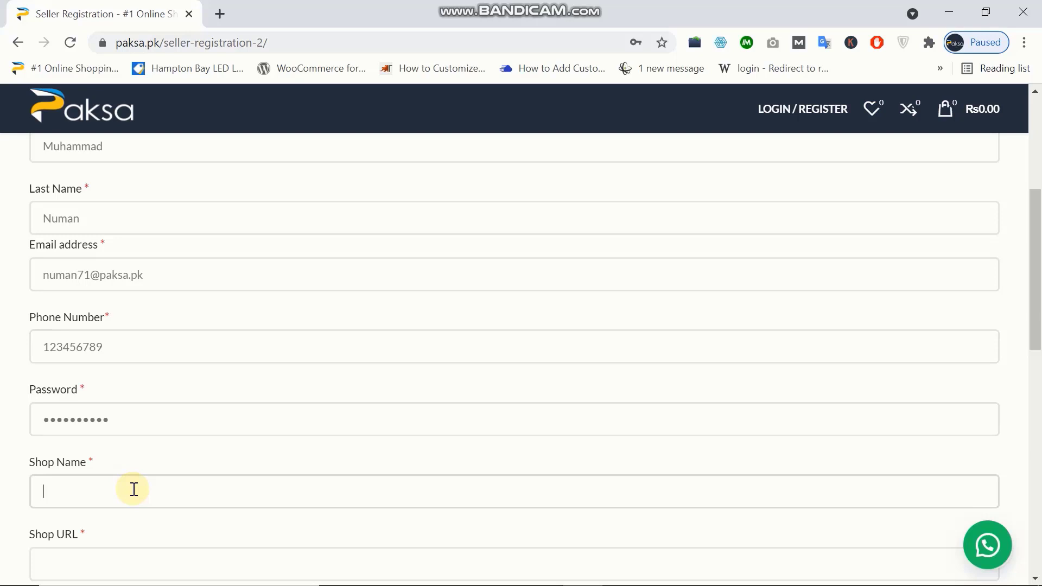
pyautogui.write("Numan's Store")
pyautogui.scroll(-4, 128, 435)
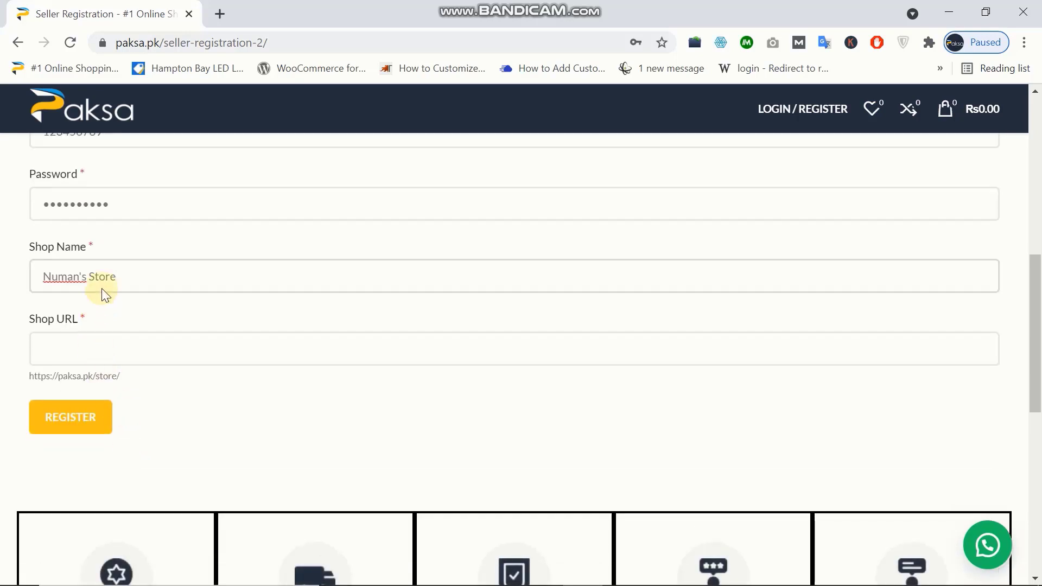
# - Auto-fill the Shop URL, remove its extra hyphen, and confirm it shows Available
pyautogui.click(160, 346)
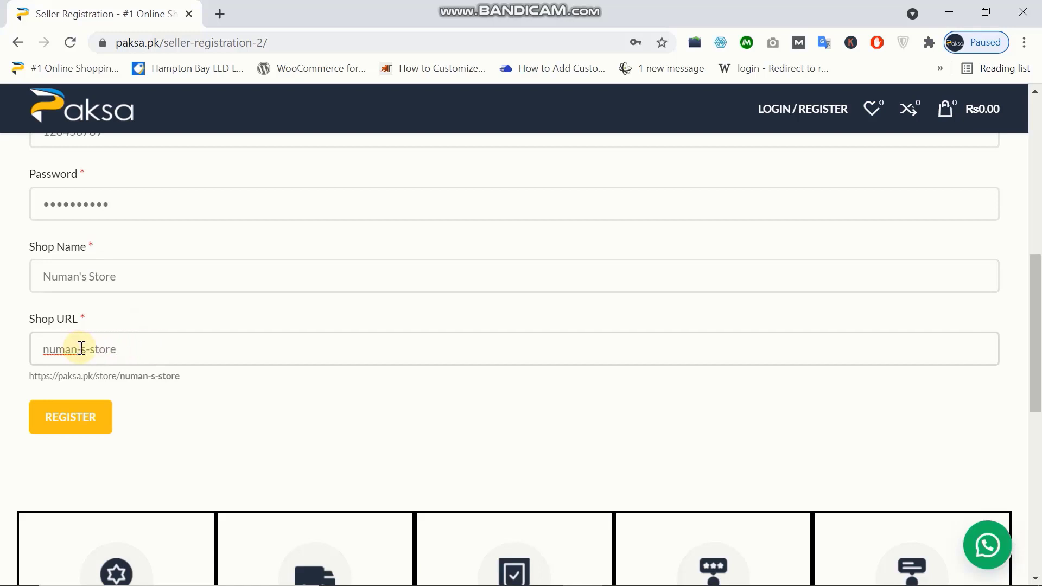
pyautogui.click(81, 347)
pyautogui.press('BackSpace')
pyautogui.click(154, 354)
pyautogui.click(264, 302)
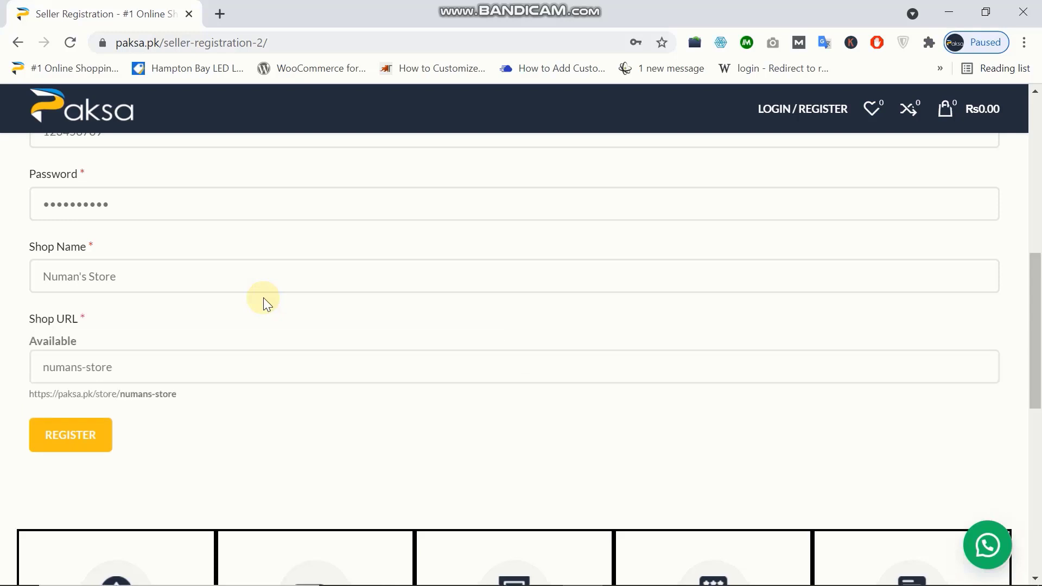
pyautogui.doubleClick(38, 341)
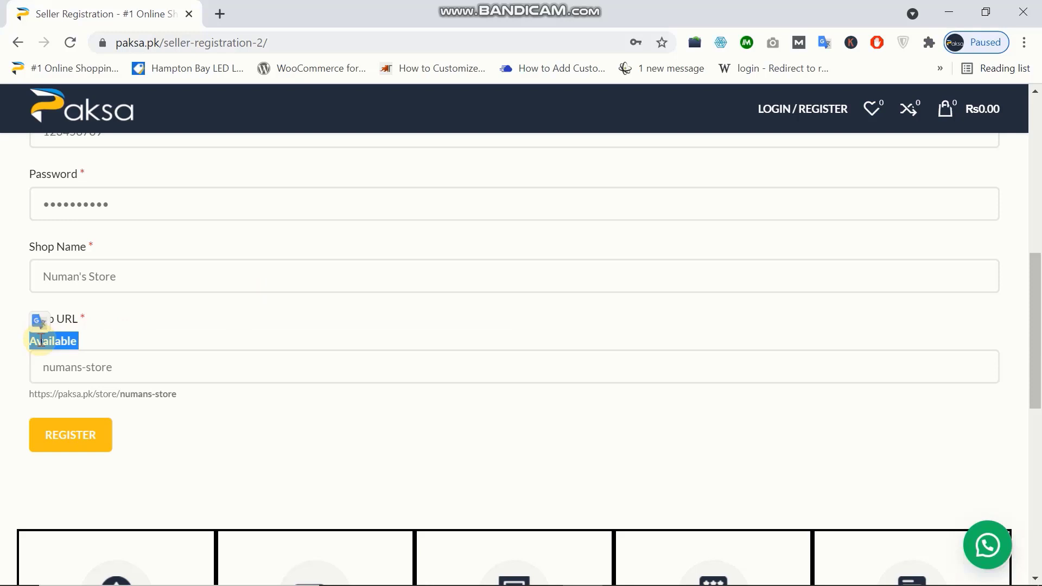
pyautogui.click(88, 341)
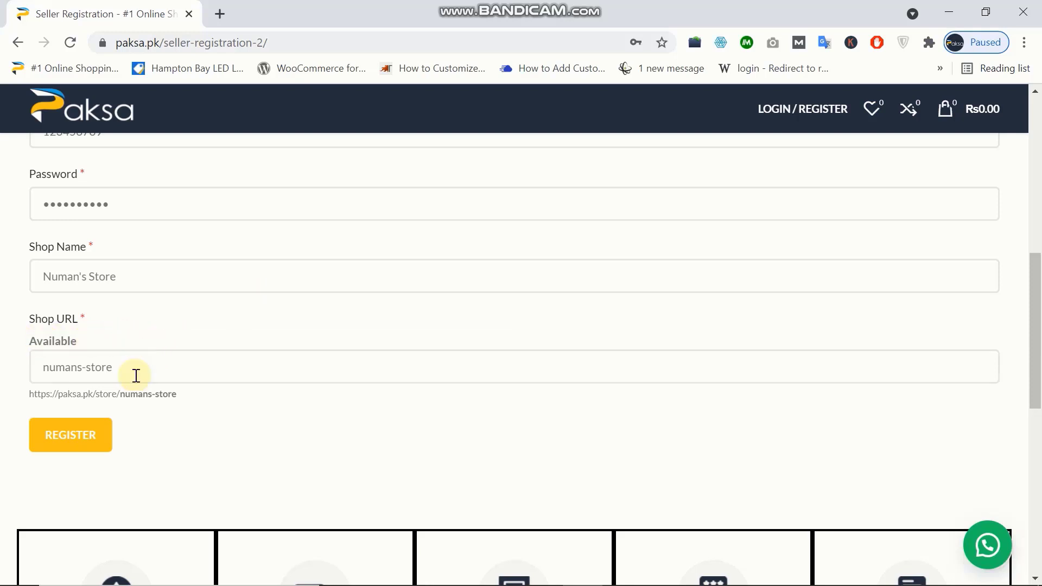
# - Submit the seller registration form with REGISTER
pyautogui.click(103, 432)
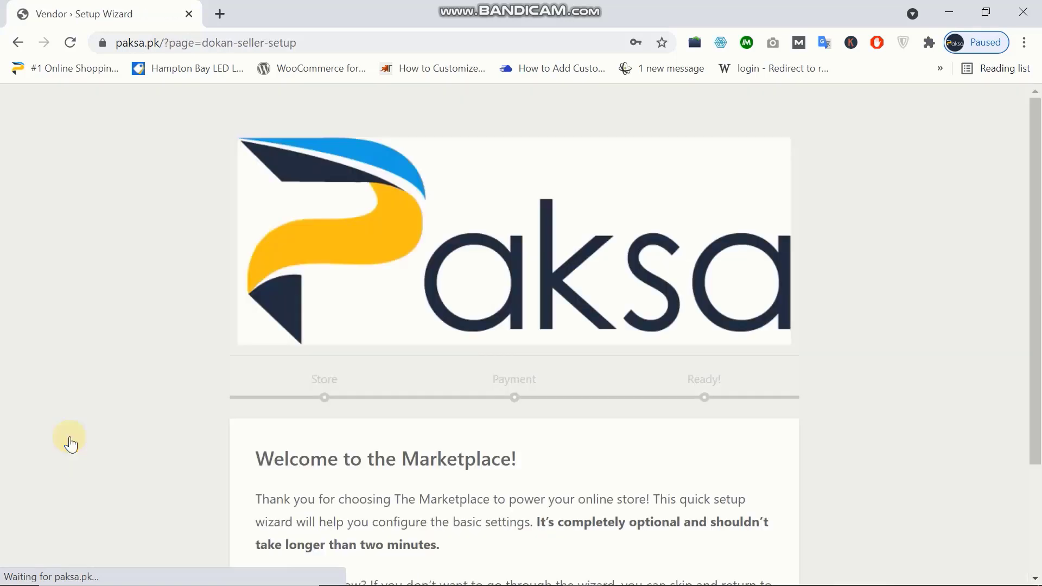
pyautogui.scroll(-3, 71, 444)
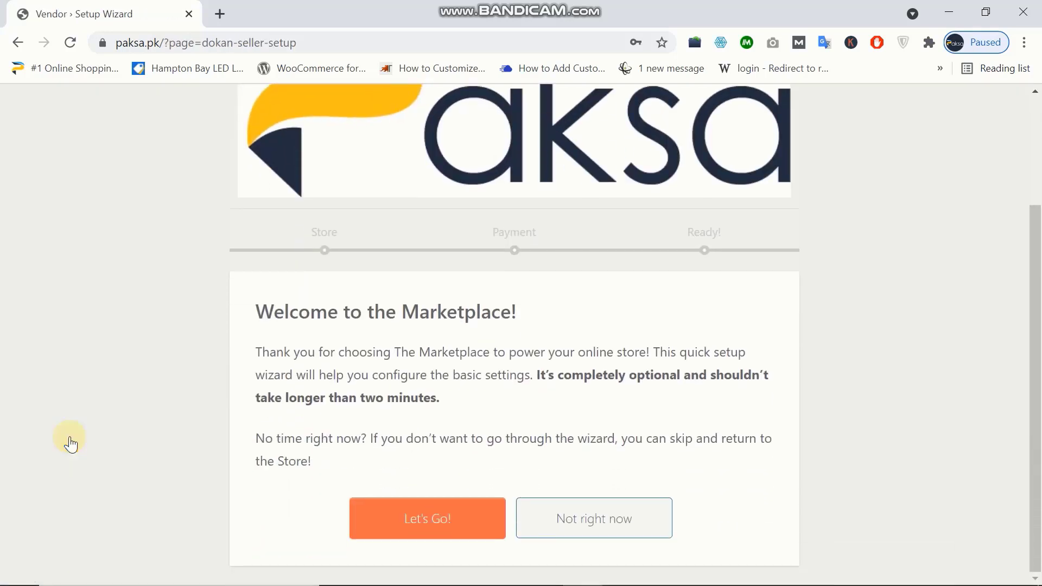
pyautogui.scroll(2, 285, 296)
pyautogui.scroll(-2, 286, 296)
# - Start the store setup wizard with 'Let's Go!' to reach Store Setup
pyautogui.click(405, 520)
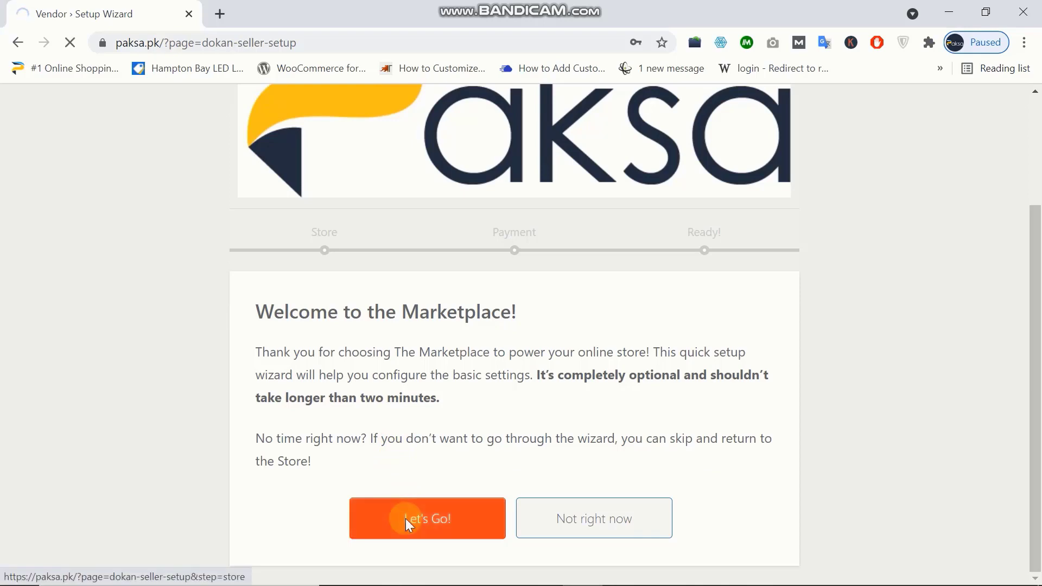
pyautogui.scroll(1, 405, 519)
pyautogui.scroll(-1, 403, 524)
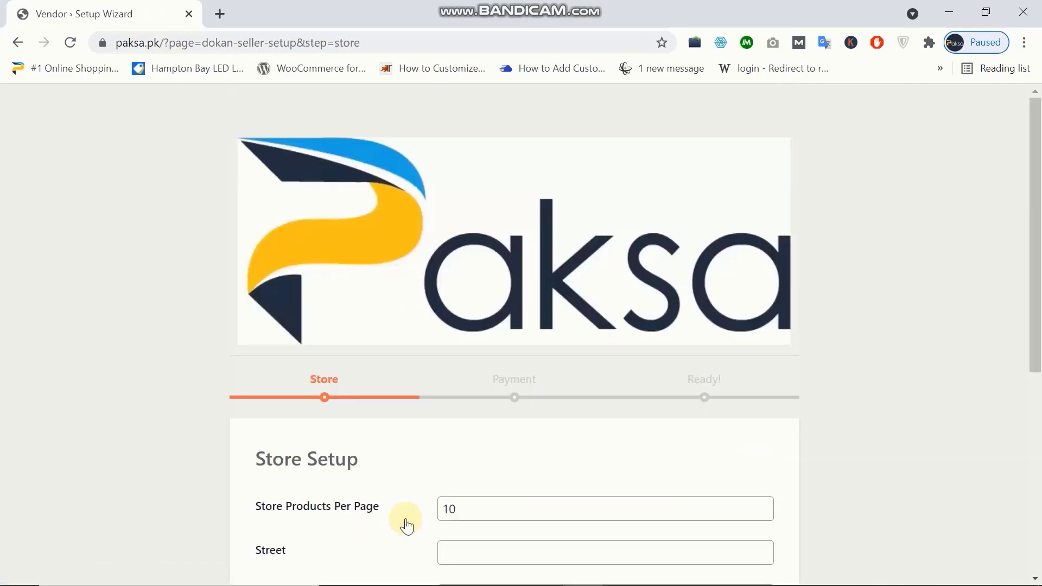
# - Enter the store's street address, city Lahore and its post code
pyautogui.scroll(-5, 407, 525)
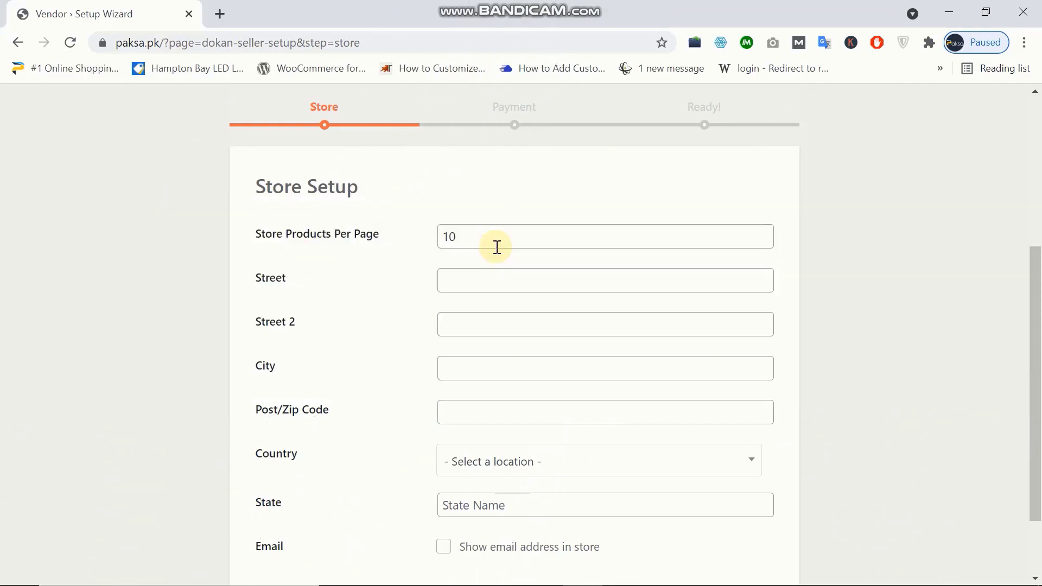
pyautogui.scroll(-1, 656, 136)
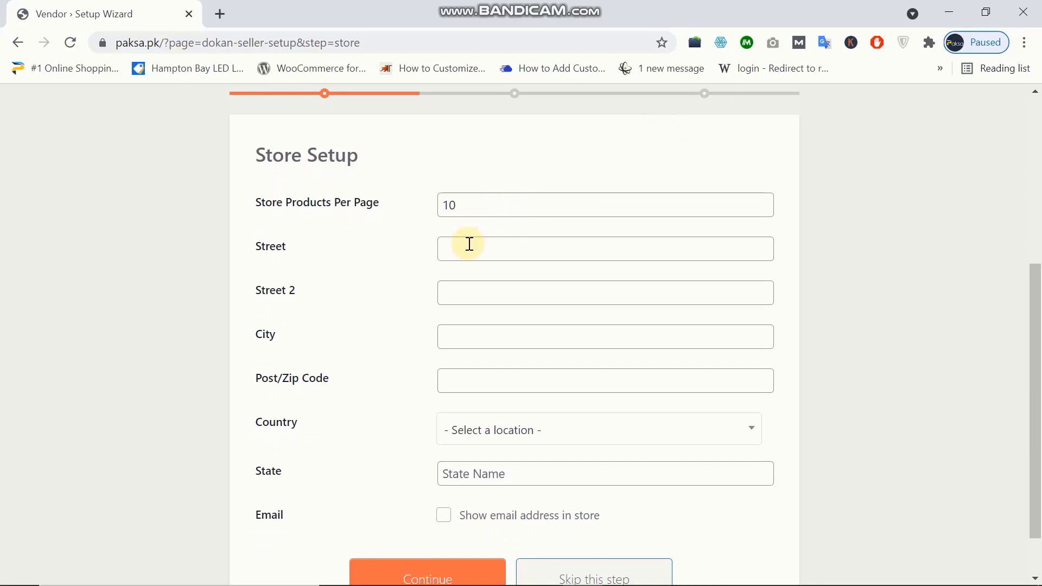
pyautogui.click(469, 244)
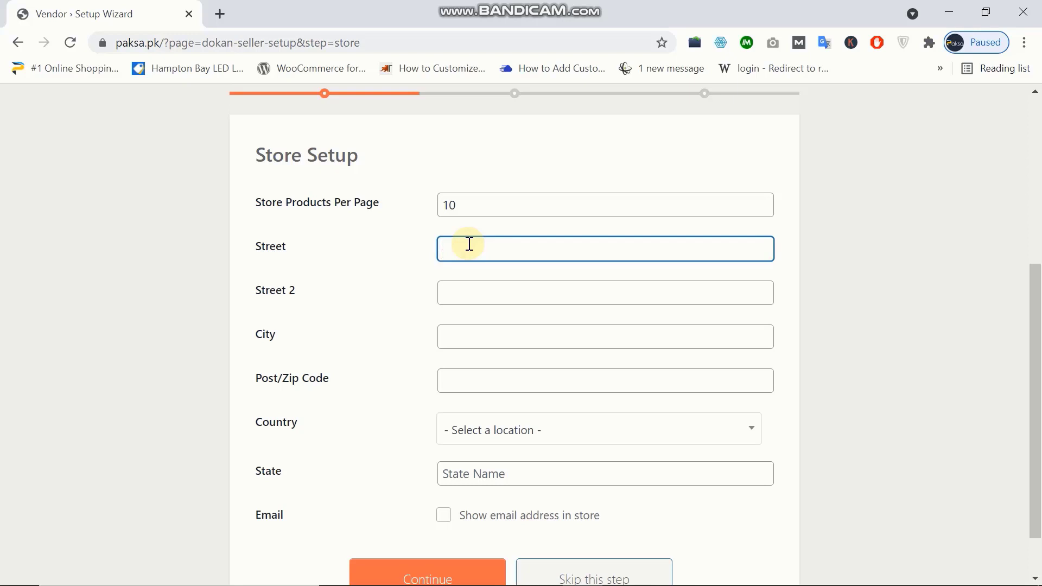
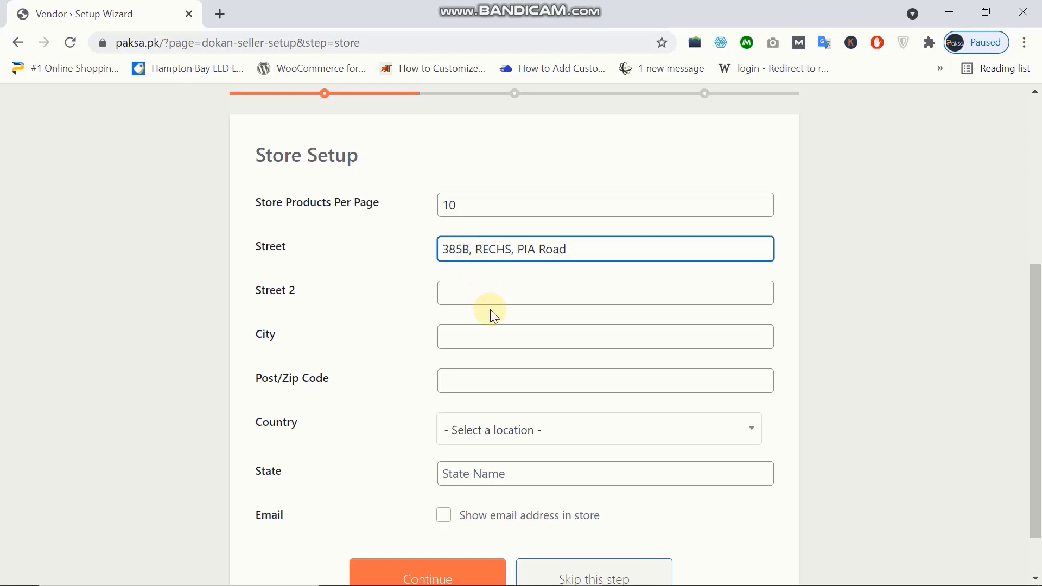
pyautogui.write('Lahore')
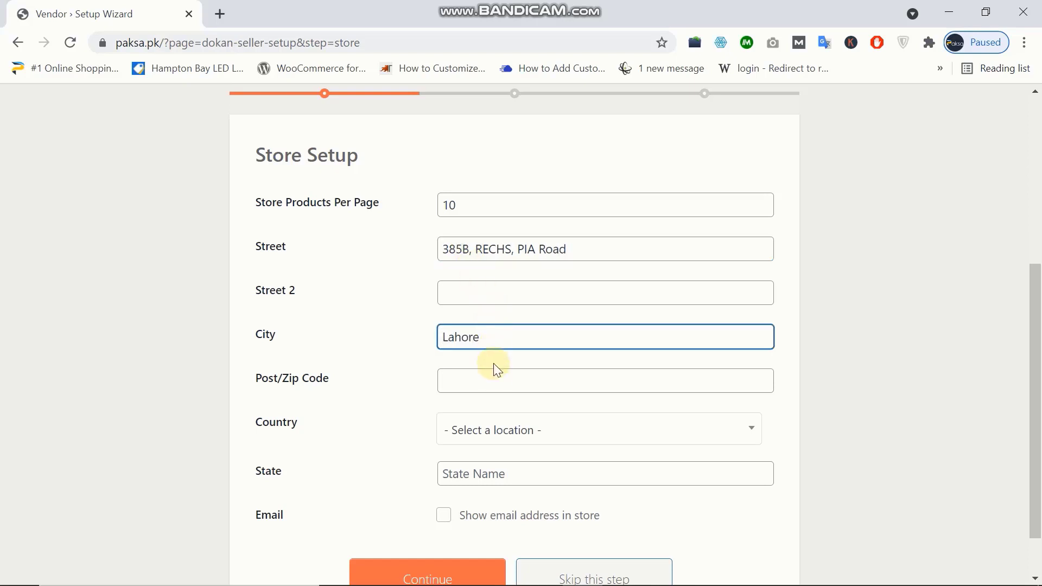
pyautogui.click(495, 379)
pyautogui.write('53400')
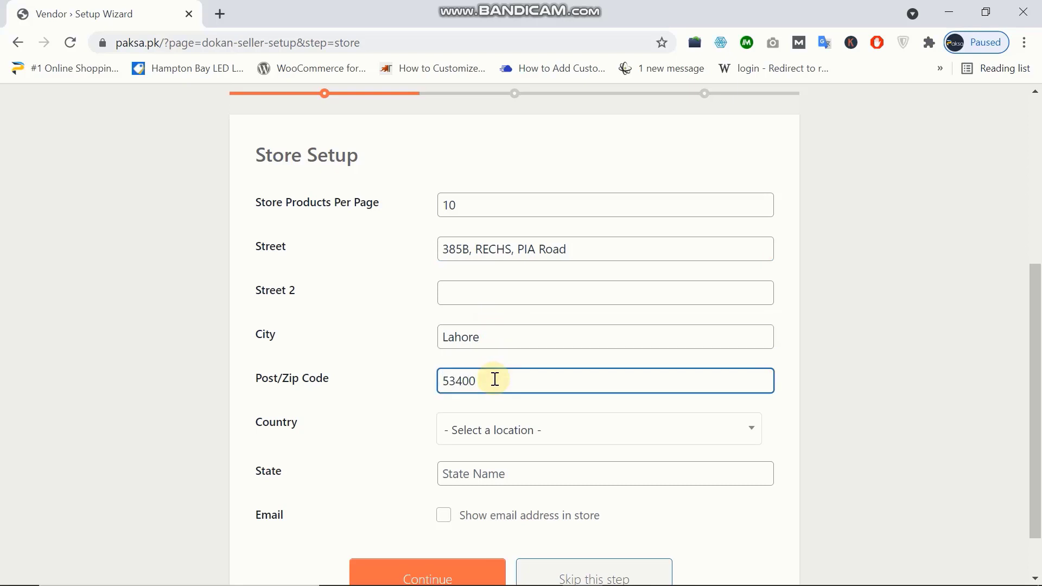
# - Set country Pakistan and state Punjab, show email address in store, then continue
pyautogui.click(610, 437)
pyautogui.write('pa')
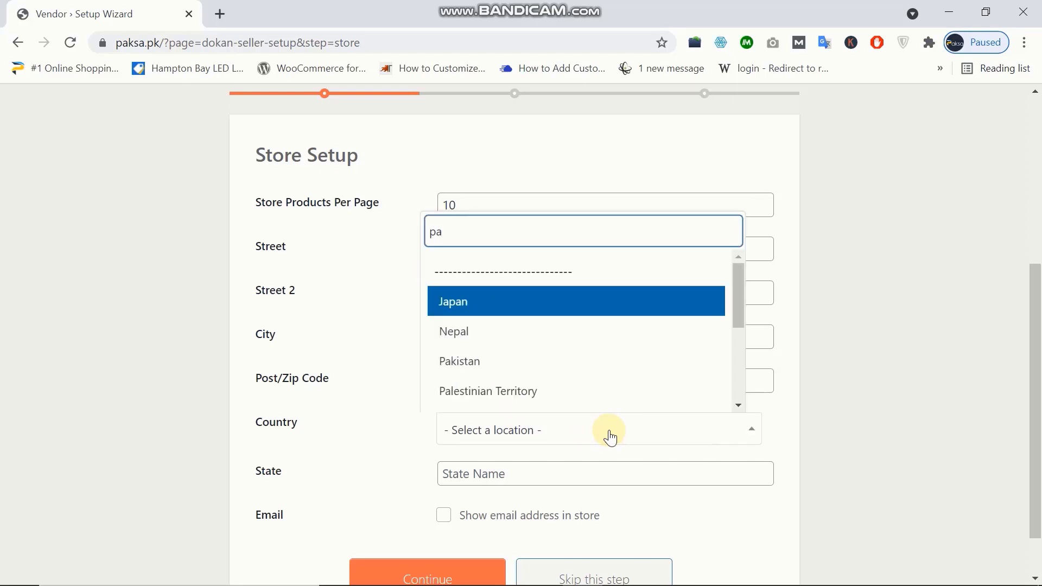
pyautogui.write('k')
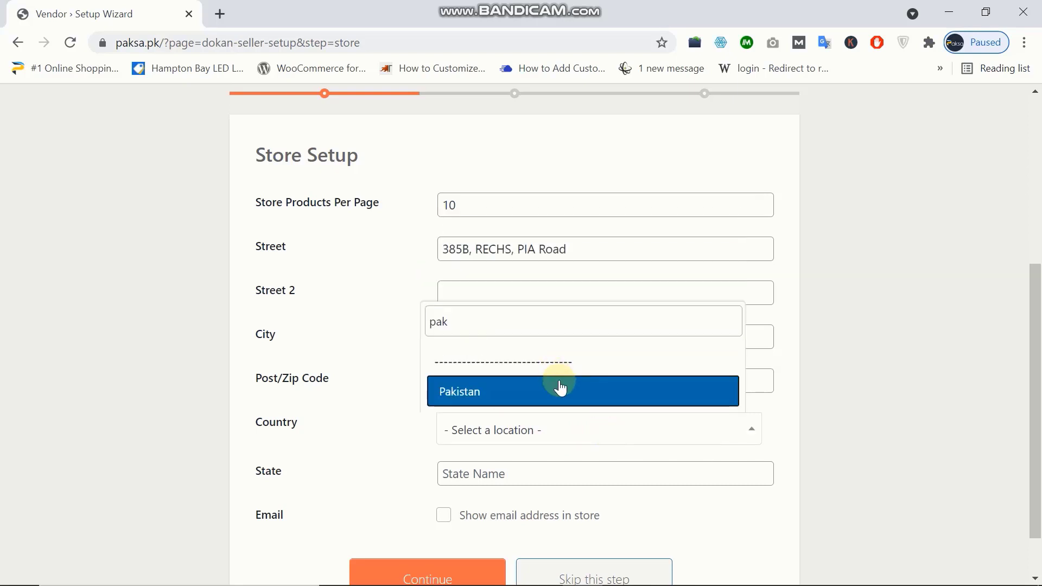
pyautogui.click(560, 388)
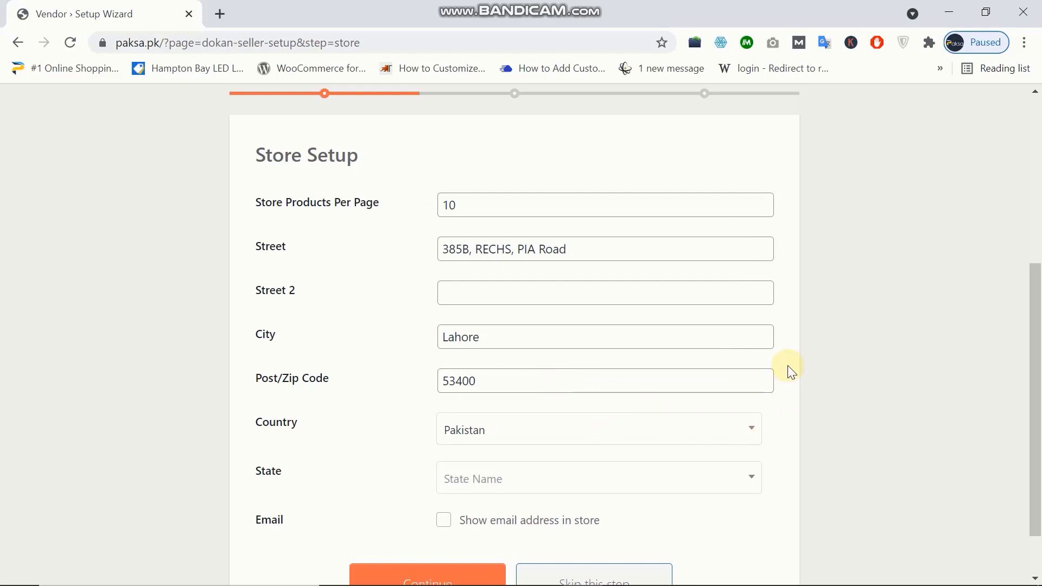
pyautogui.scroll(-1, 788, 369)
pyautogui.click(606, 411)
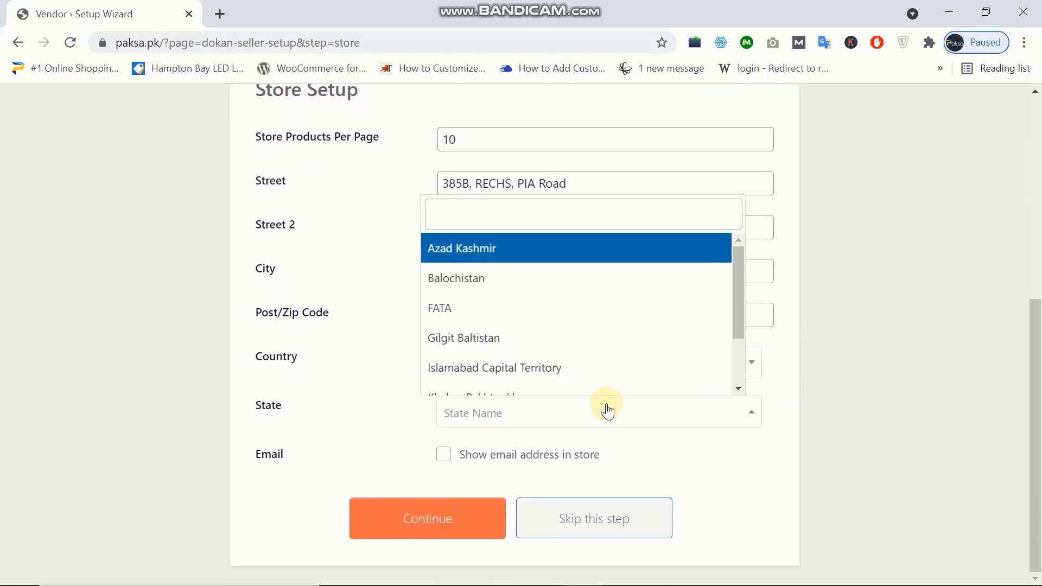
pyautogui.write('pun')
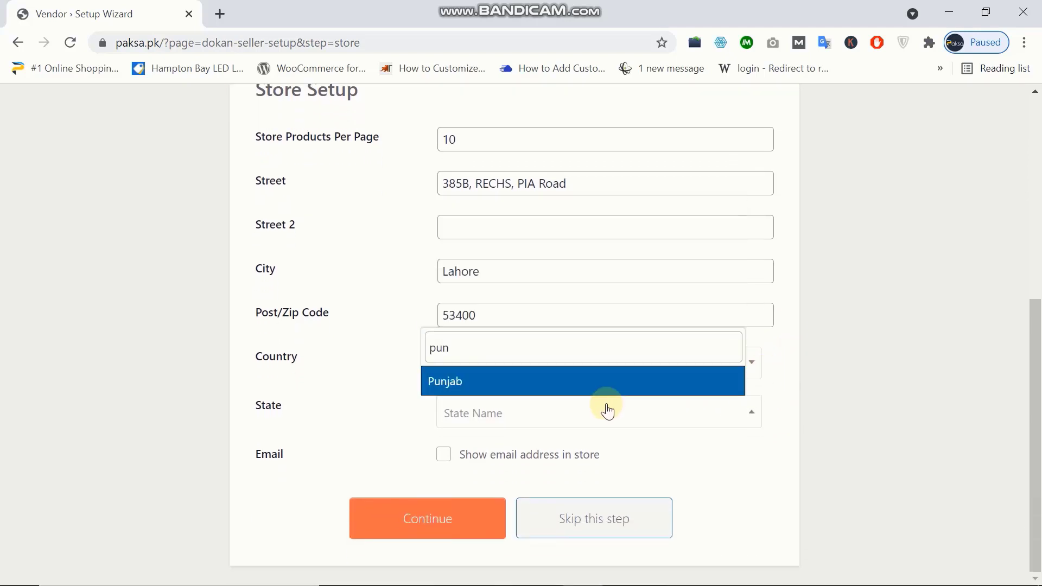
pyautogui.click(532, 391)
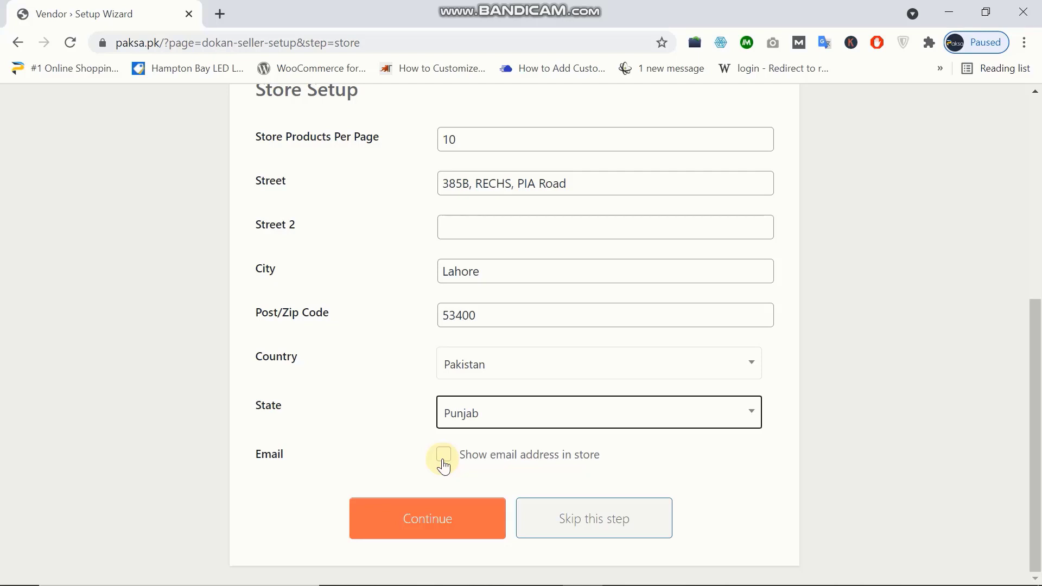
pyautogui.click(444, 461)
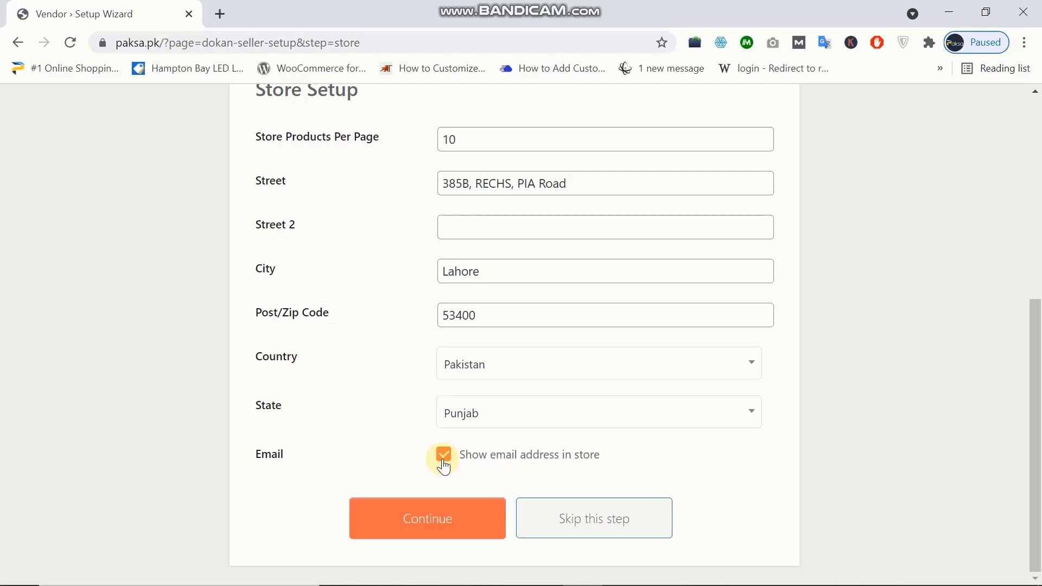
pyautogui.click(422, 524)
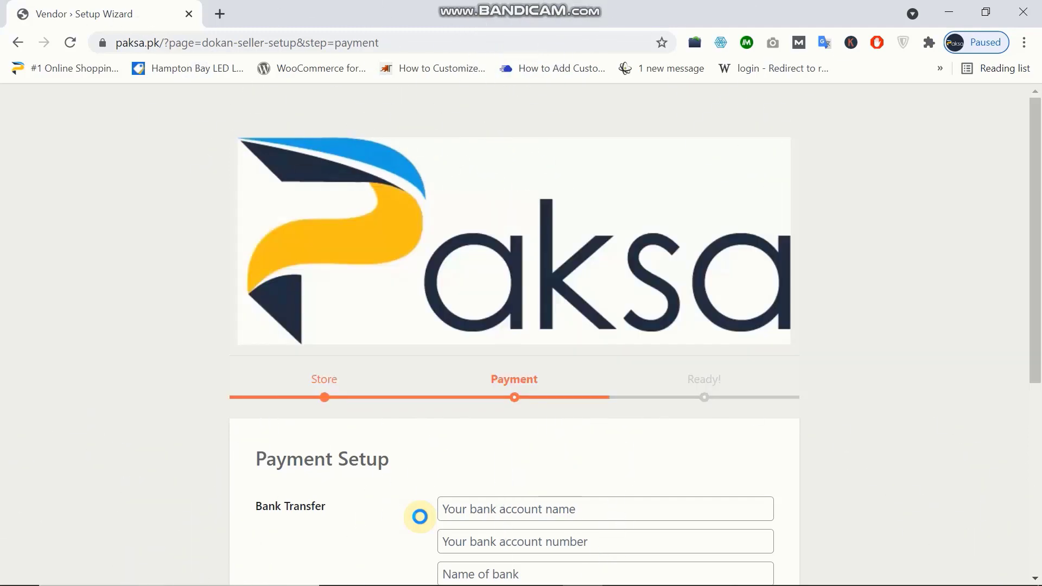
# - Enter the account holder's name, the bank account number and bank name Bank Islami
pyautogui.click(483, 516)
pyautogui.scroll(-1, 588, 457)
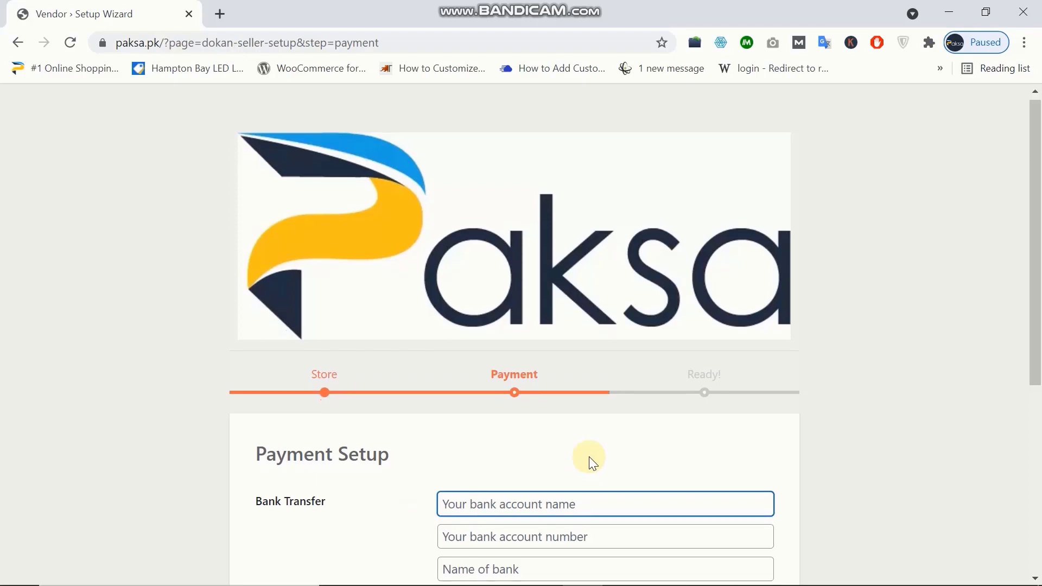
pyautogui.scroll(-4, 588, 462)
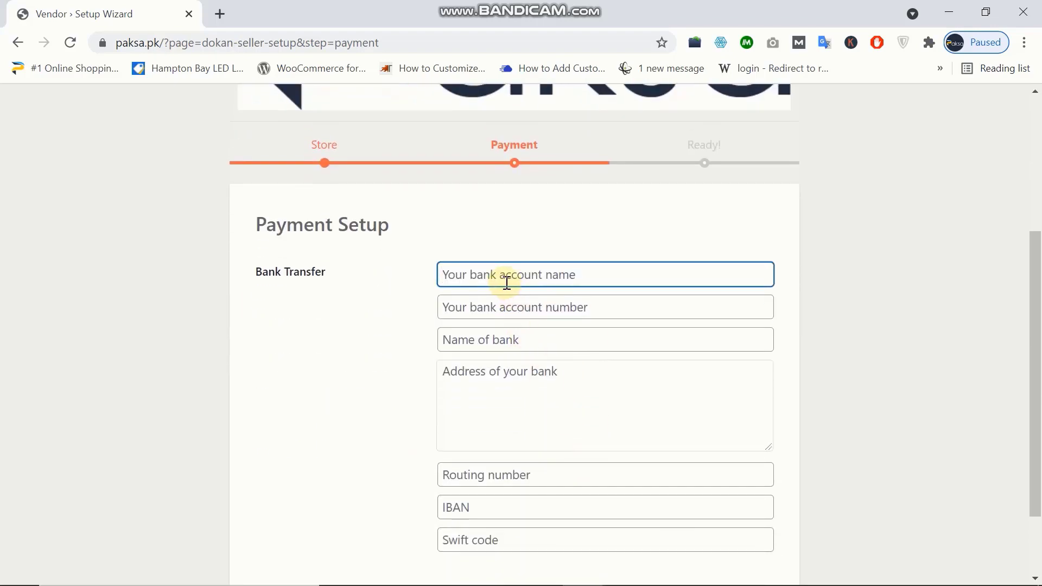
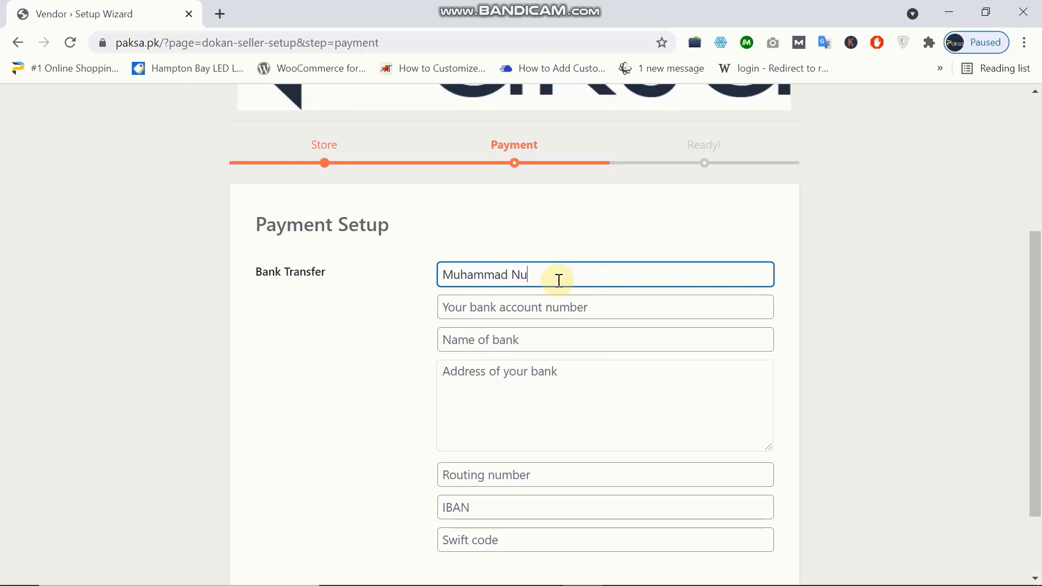
pyautogui.click(544, 306)
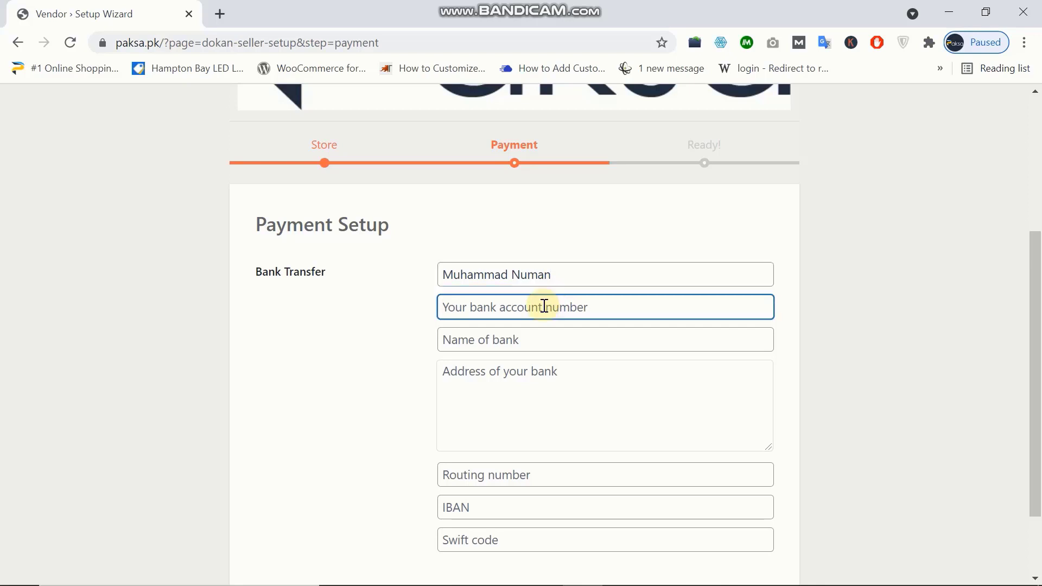
pyautogui.write('123456')
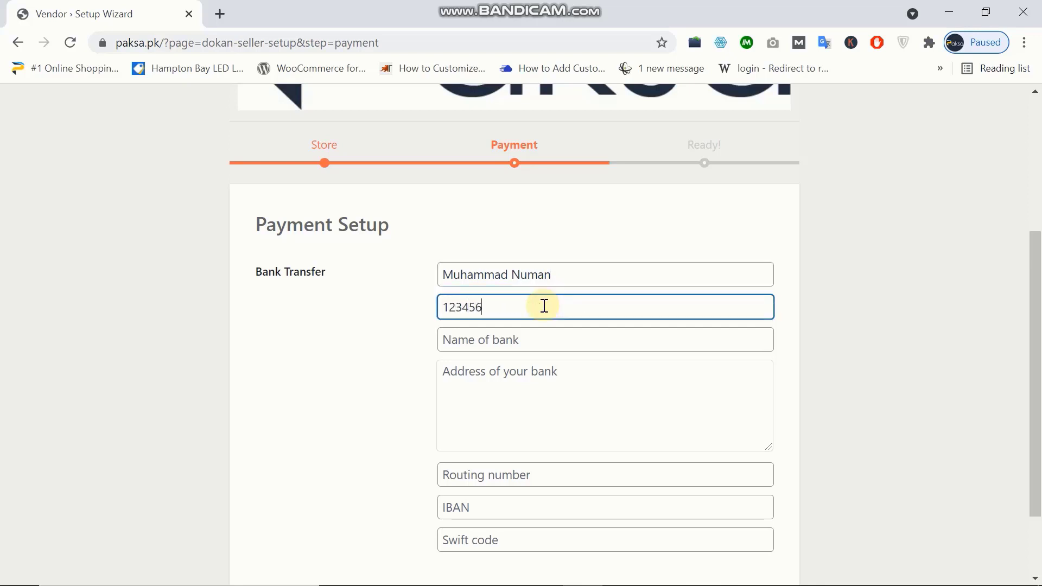
pyautogui.write('789')
pyautogui.click(509, 343)
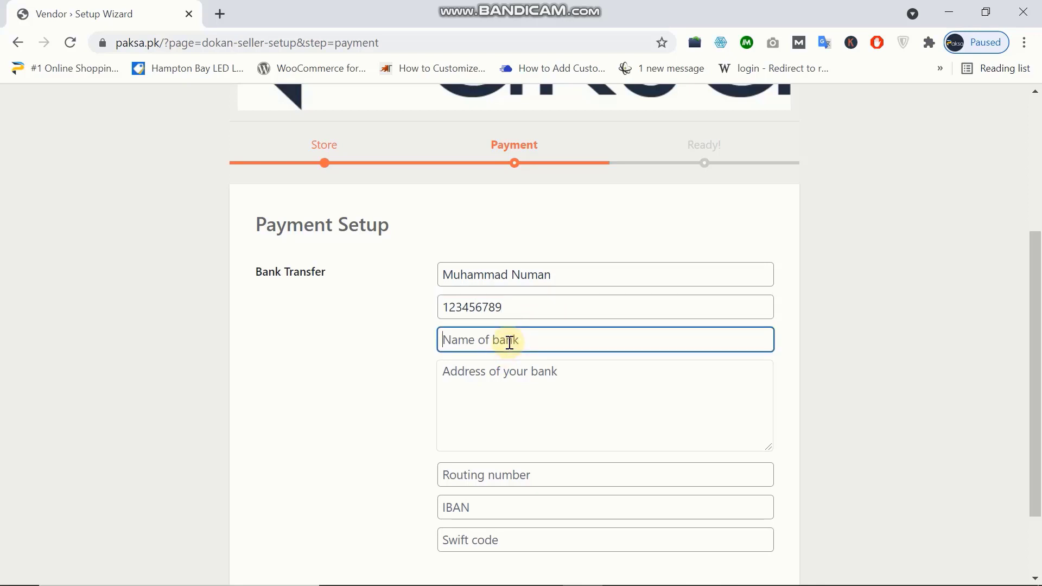
pyautogui.write('Bank Islami')
# - Add bank address PIA ROAD BRANCH, the routing number and IBAN, then submit
pyautogui.click(510, 379)
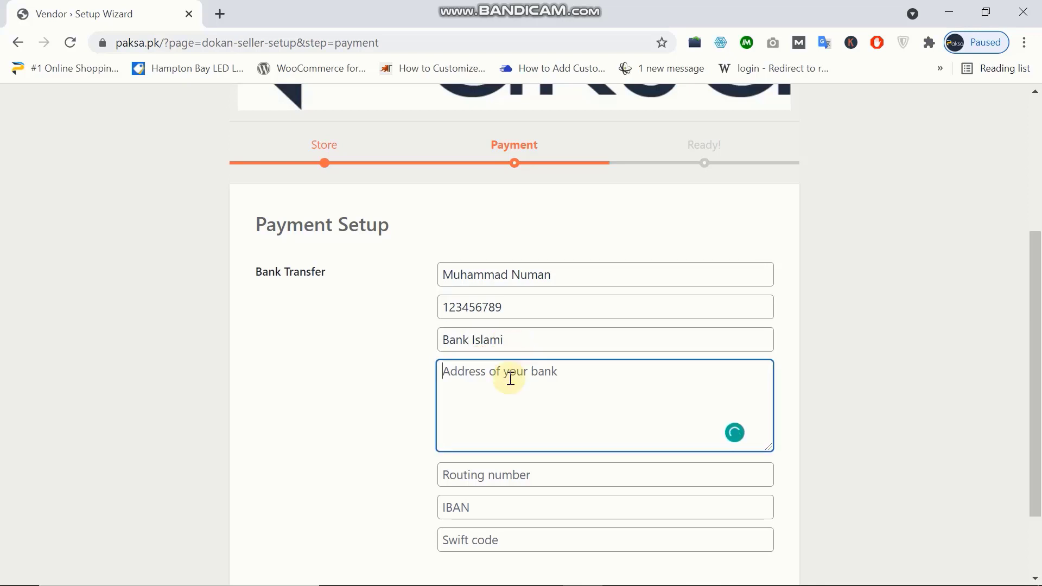
pyautogui.write('PIA')
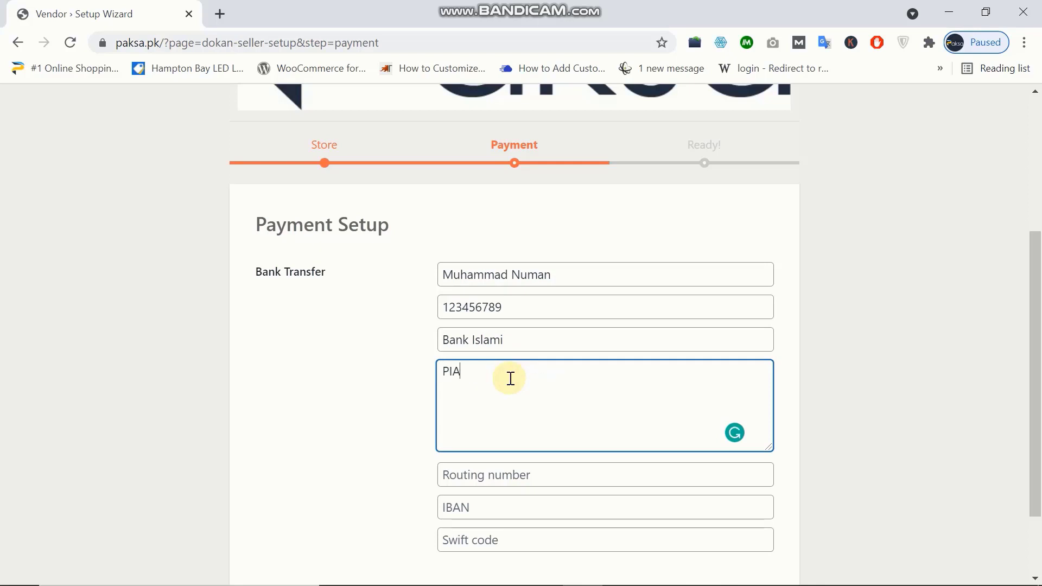
pyautogui.write(' ROAD BR')
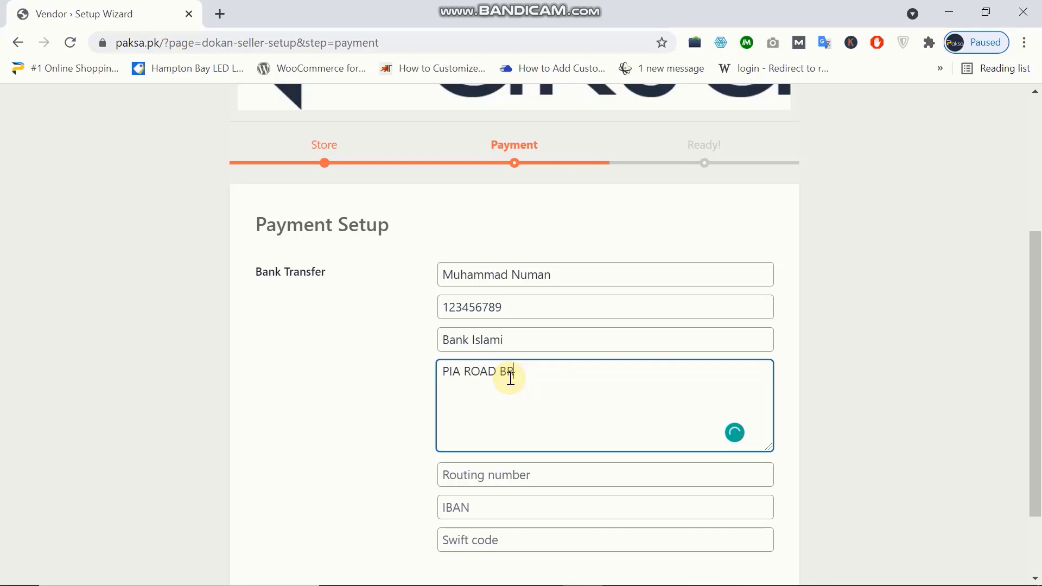
pyautogui.write('ANCH')
pyautogui.scroll(-1, 511, 378)
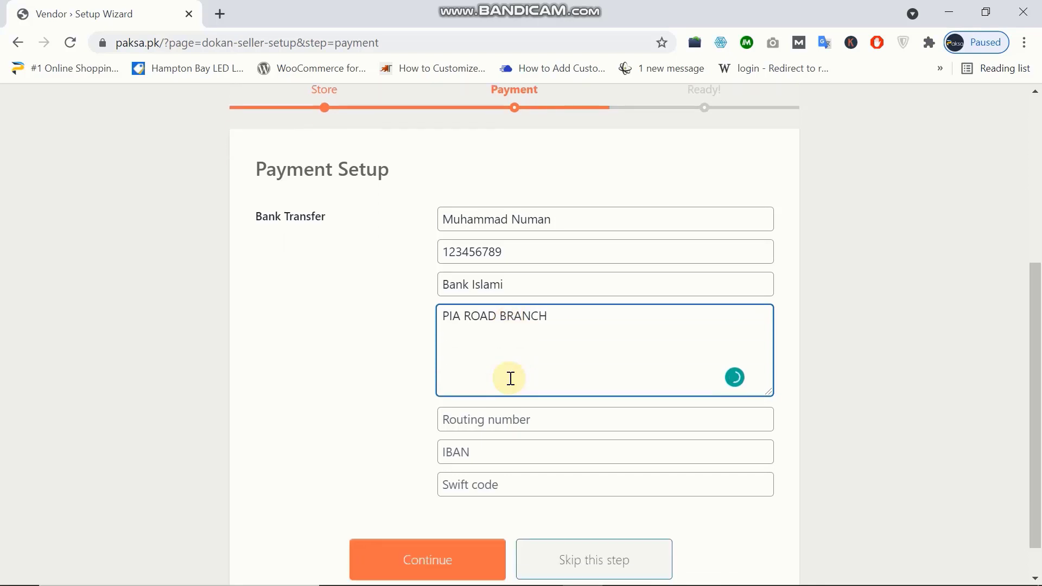
pyautogui.scroll(-1, 511, 378)
pyautogui.click(513, 379)
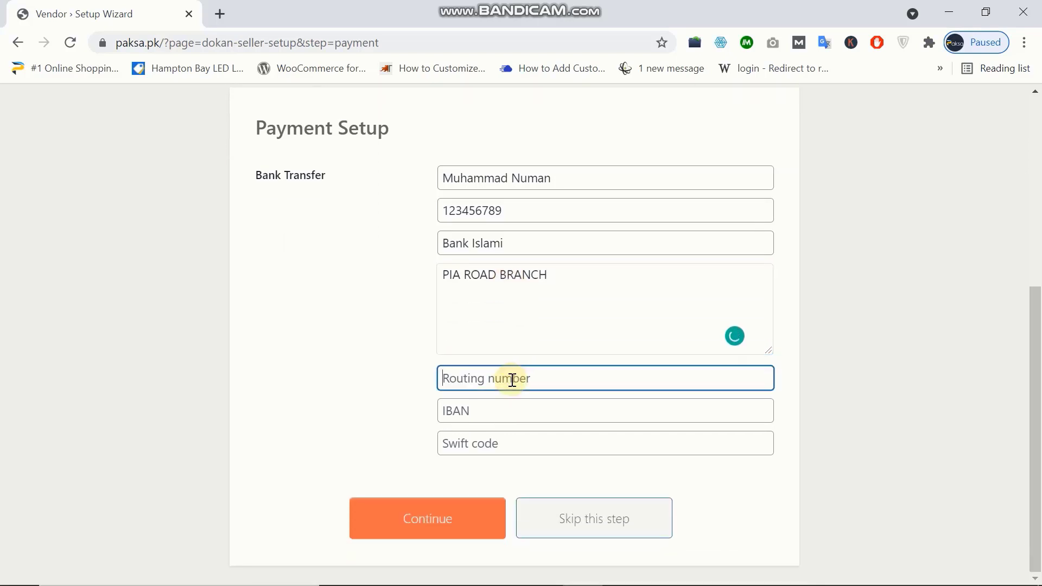
pyautogui.write('1234')
pyautogui.click(510, 410)
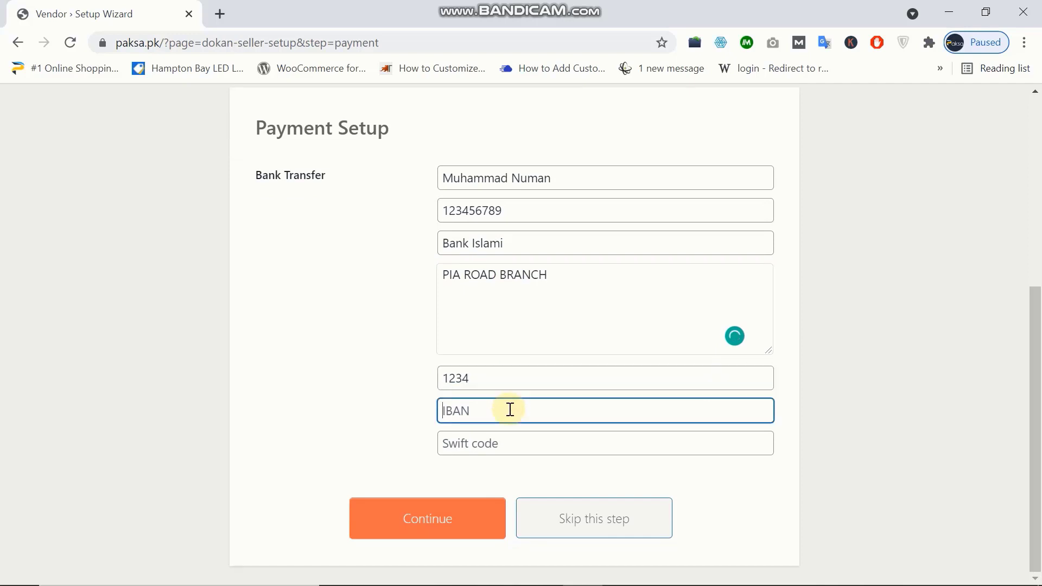
pyautogui.write('1234')
pyautogui.click(448, 520)
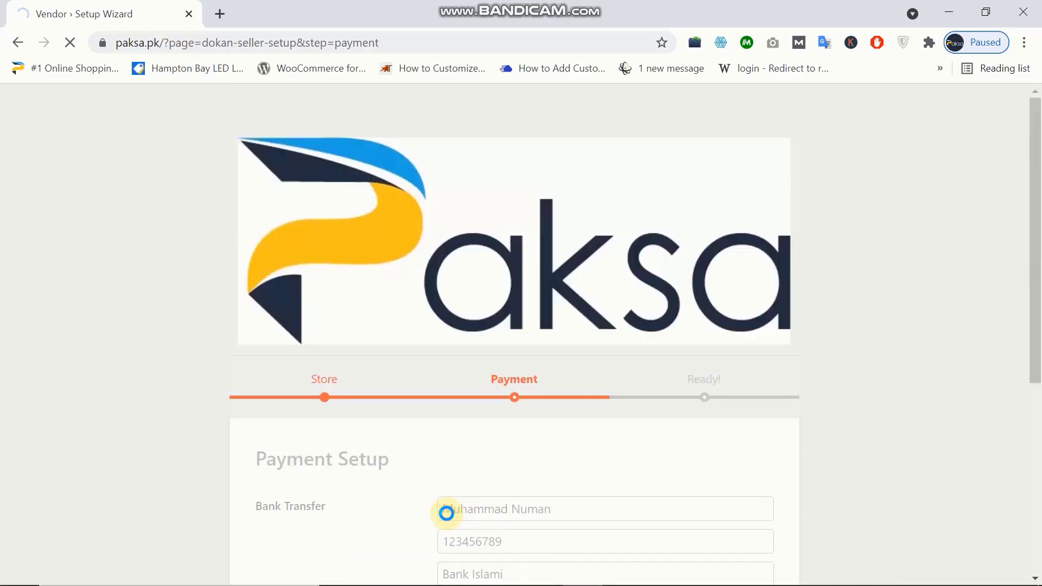
# - From the 'Your Store is Ready!' page, go to the store dashboard
pyautogui.scroll(-5, 446, 513)
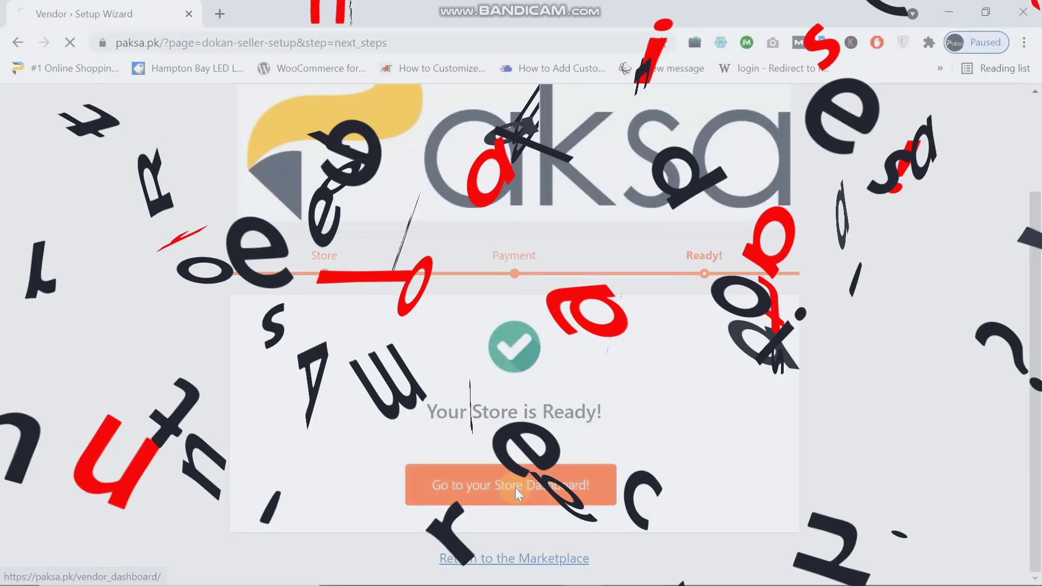
pyautogui.click(515, 491)
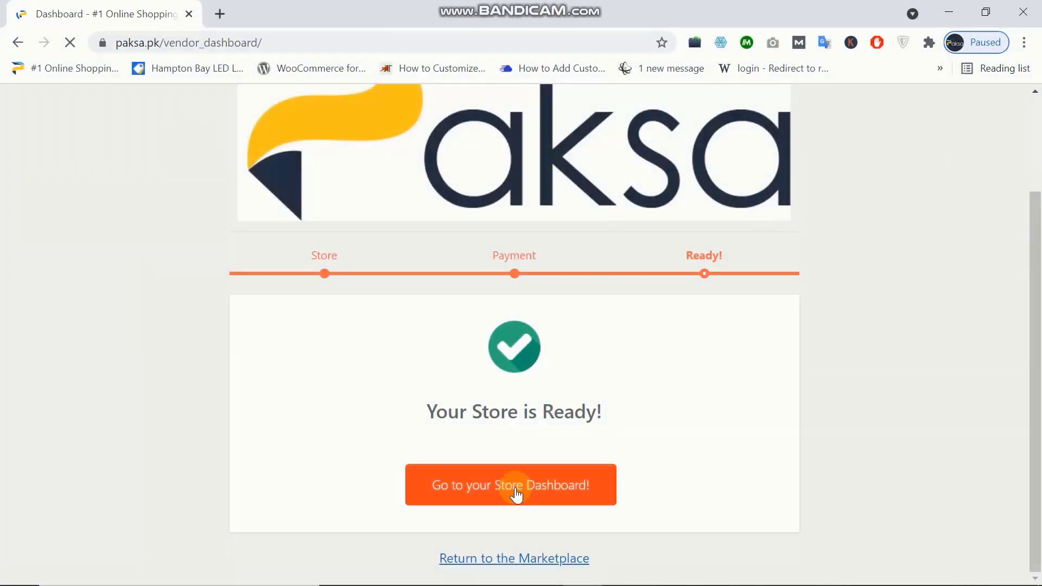